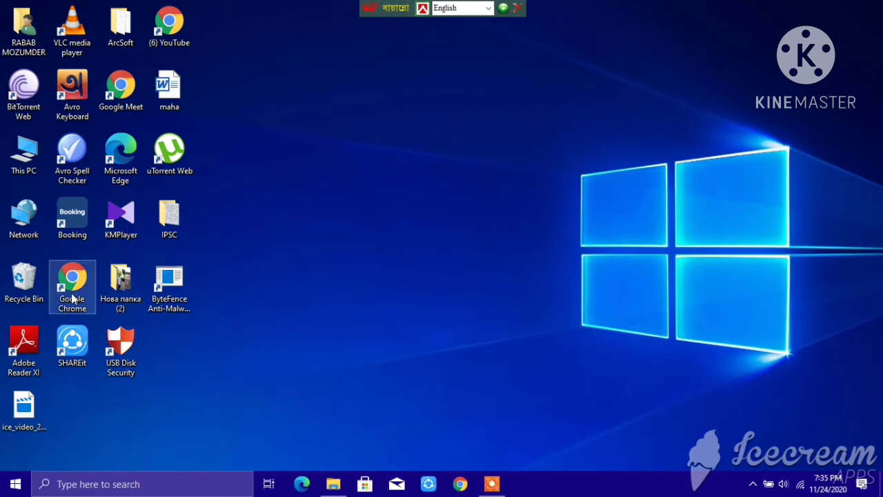
# - Move the Google Chrome desktop shortcut beside the Recycle Bin and refresh the desktop
pyautogui.moveTo(48, 316); pyautogui.dragTo(95, 241)
pyautogui.moveTo(87, 297); pyautogui.dragTo(378, 174)
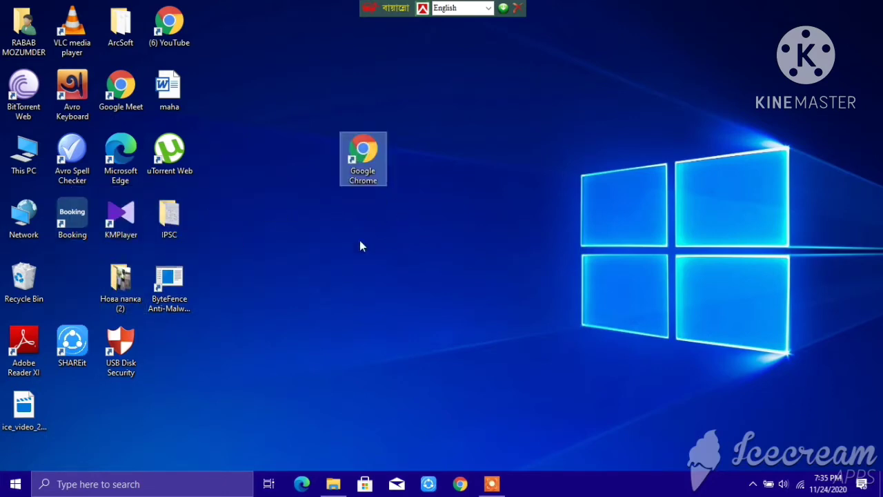
pyautogui.rightClick(466, 156)
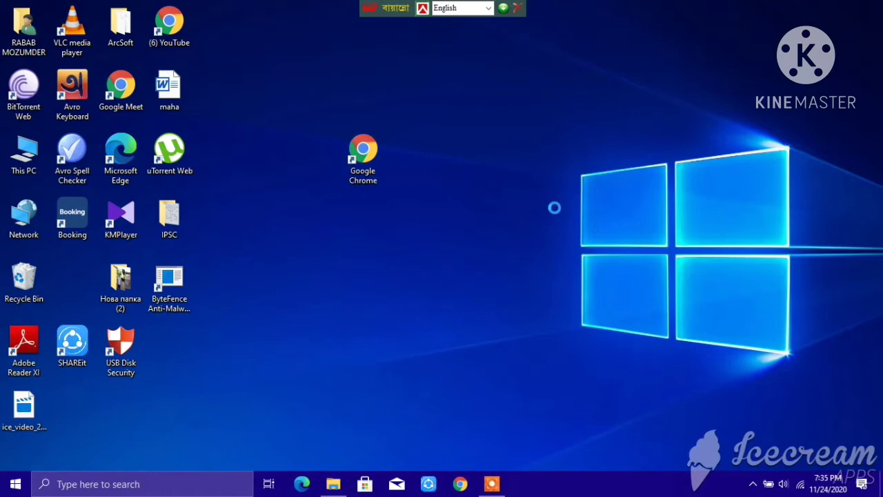
pyautogui.click(531, 236)
pyautogui.click(384, 153)
pyautogui.moveTo(384, 153); pyautogui.dragTo(415, 146)
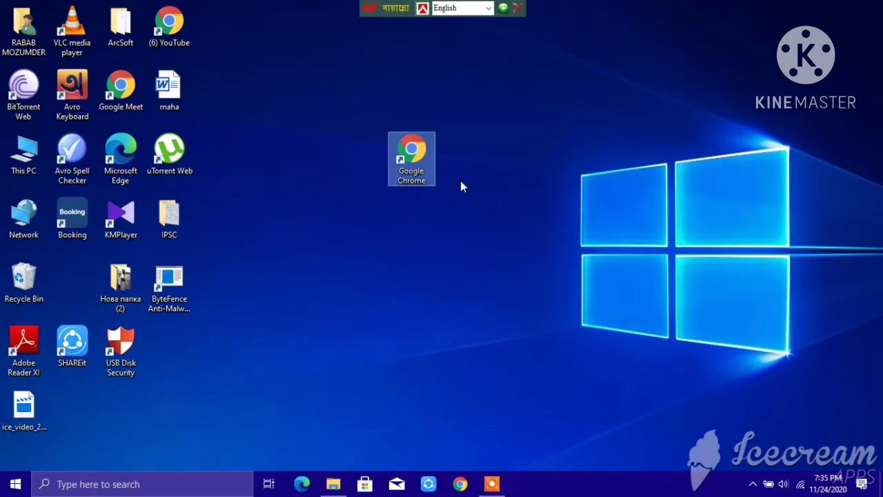
pyautogui.click(539, 179)
pyautogui.rightClick(576, 206)
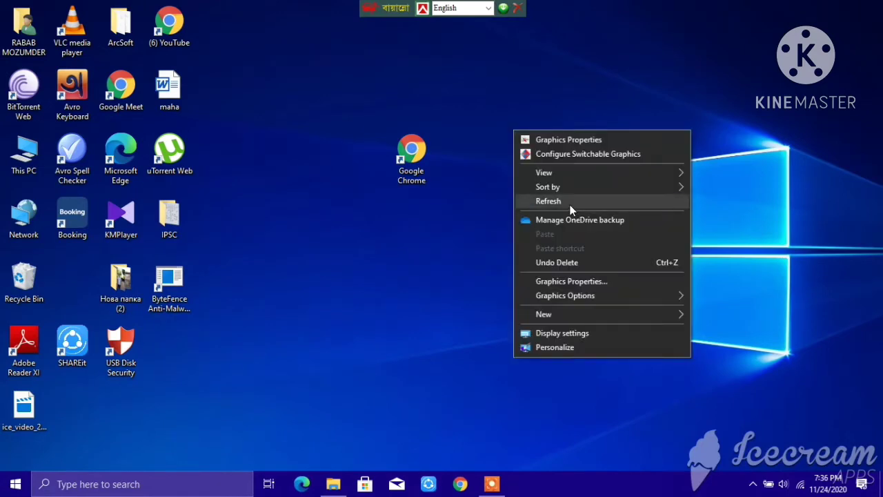
pyautogui.click(570, 207)
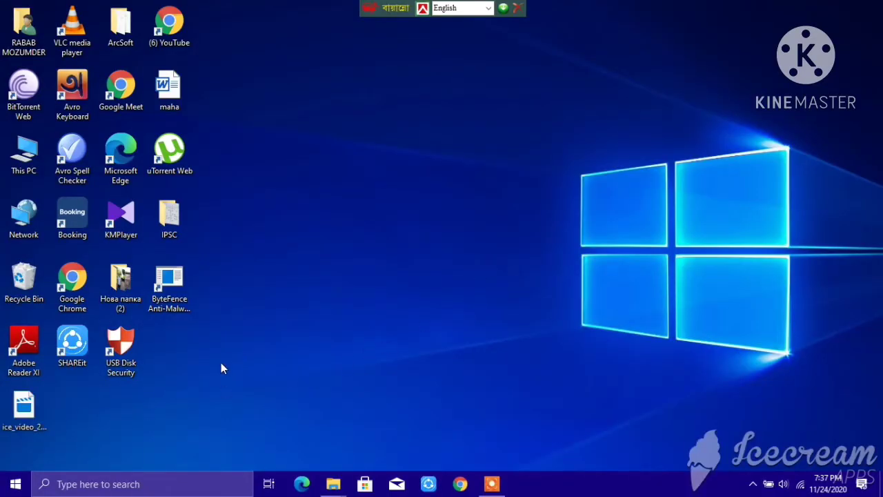
# - Open Run from the taskbar search and run regedit to launch Registry Editor
pyautogui.click(92, 485)
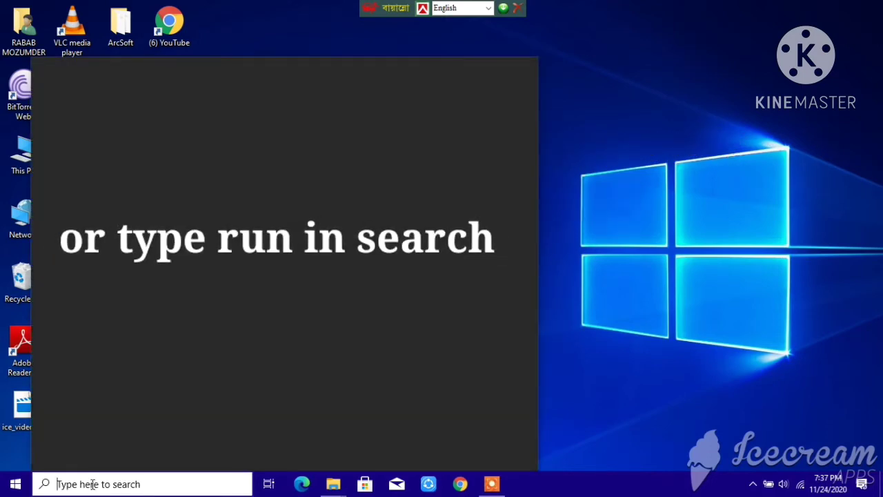
pyautogui.write('run')
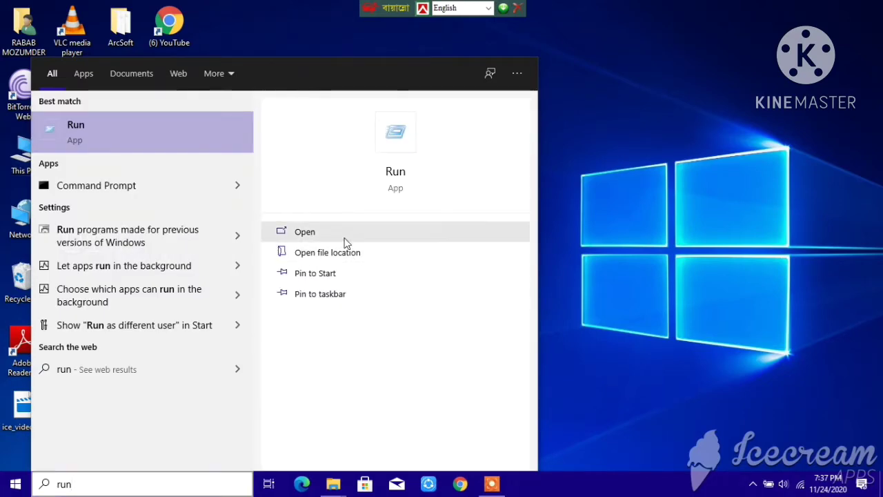
pyautogui.click(371, 234)
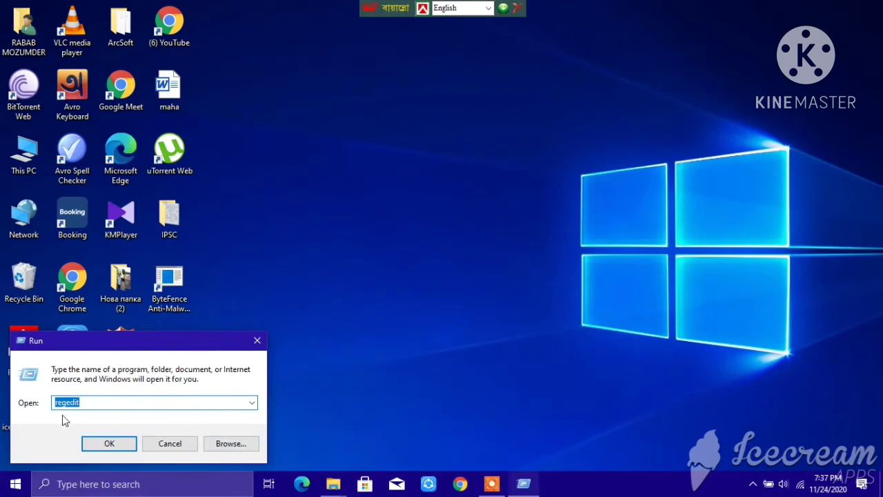
pyautogui.click(98, 402)
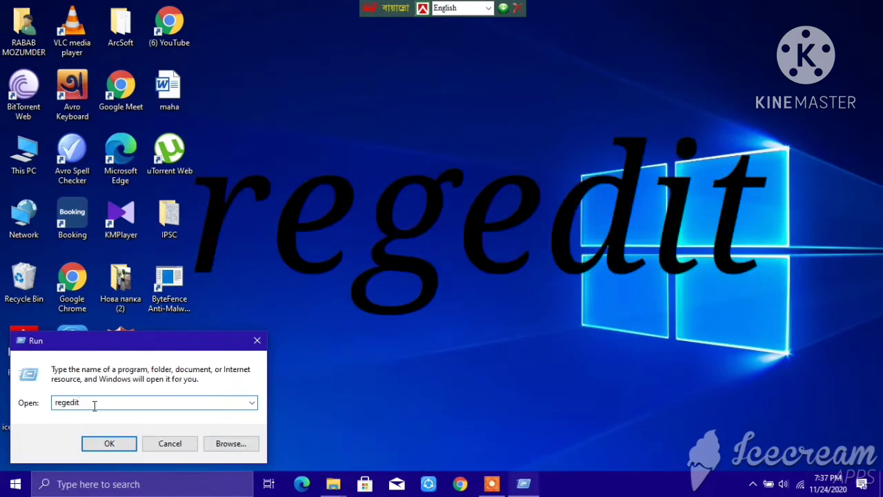
pyautogui.doubleClick(91, 404)
pyautogui.click(97, 406)
pyautogui.press('BackSpace')
pyautogui.press('BackSpace')
pyautogui.press('BackSpace')
pyautogui.press('BackSpace')
pyautogui.press('BackSpace')
pyautogui.press('BackSpace')
pyautogui.press('BackSpace')
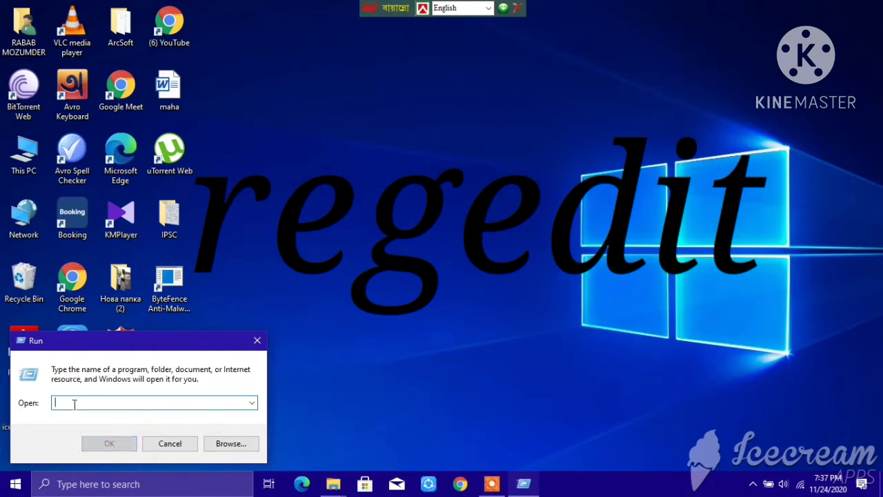
pyautogui.write('r')
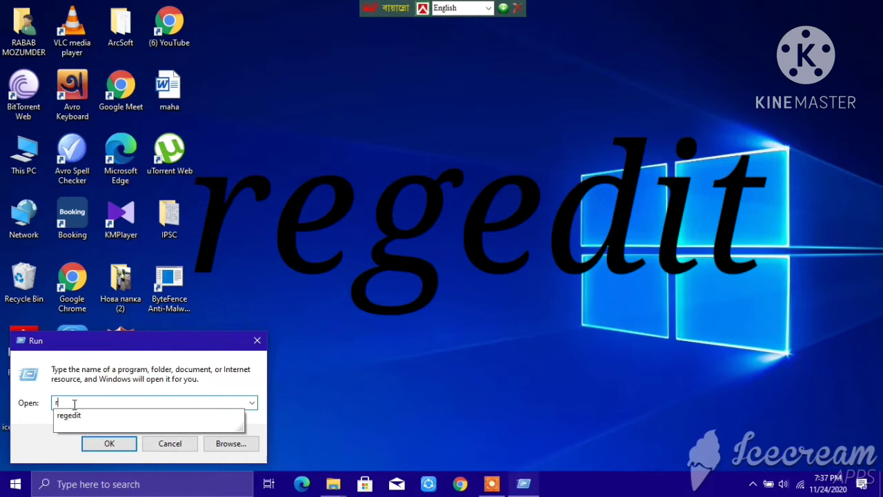
pyautogui.write('egedit')
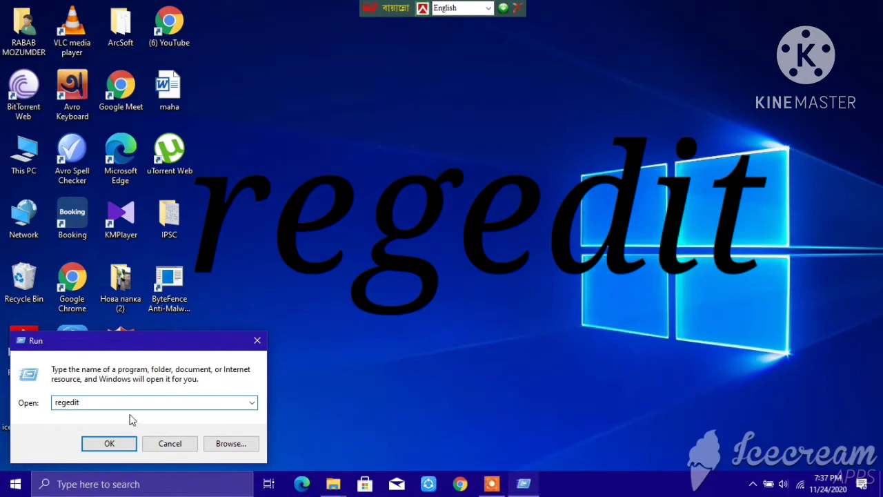
pyautogui.click(126, 443)
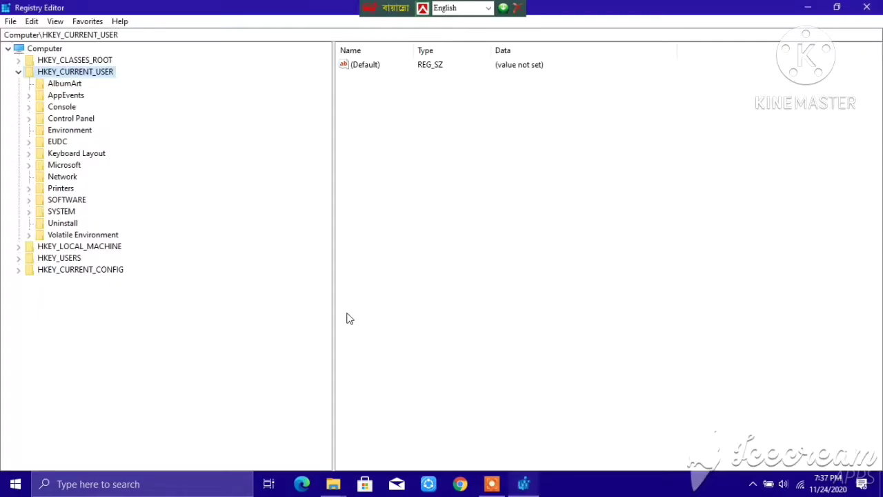
# - Expand HKEY_CURRENT_USER\SOFTWARE to list its subkeys
pyautogui.click(18, 73)
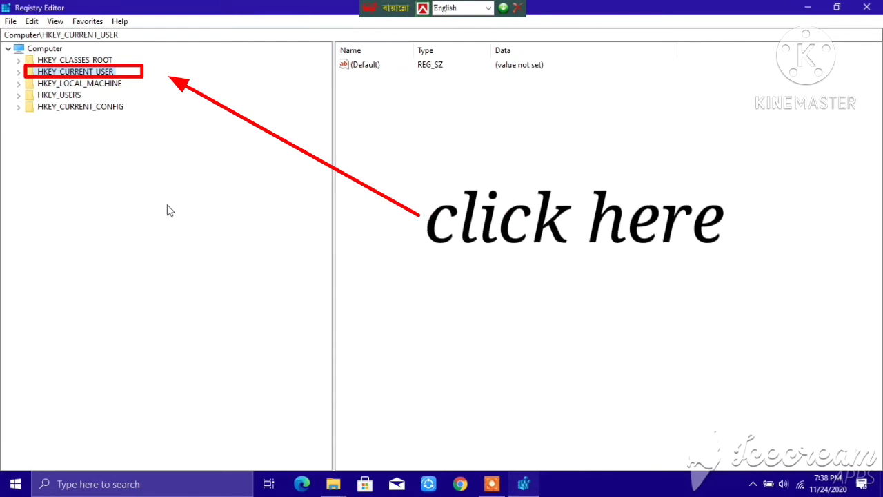
pyautogui.click(19, 72)
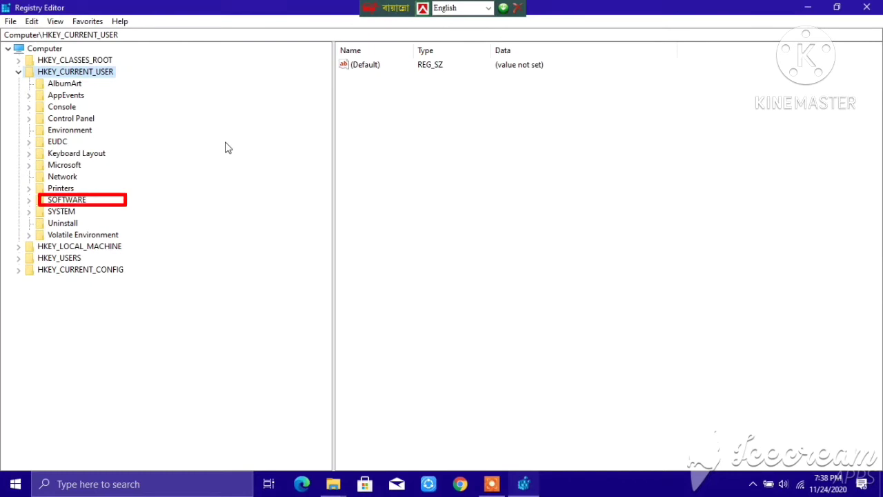
pyautogui.click(80, 200)
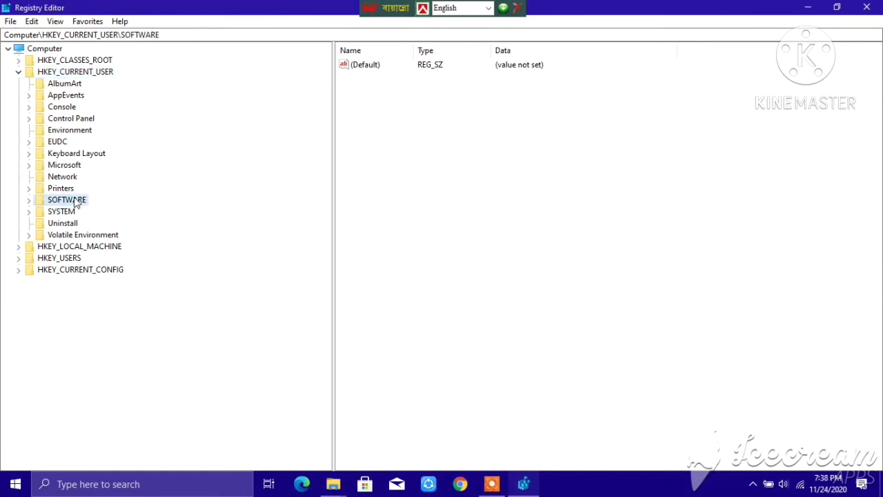
pyautogui.click(29, 200)
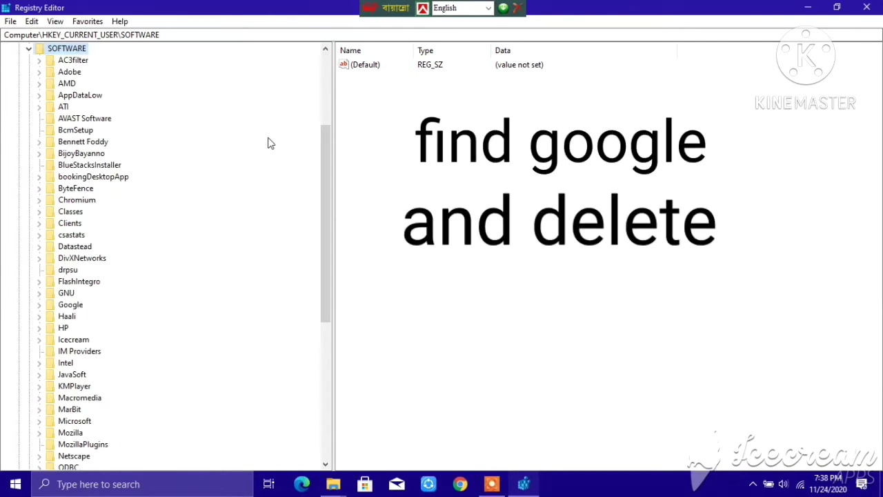
pyautogui.scroll(-4, 173, 272)
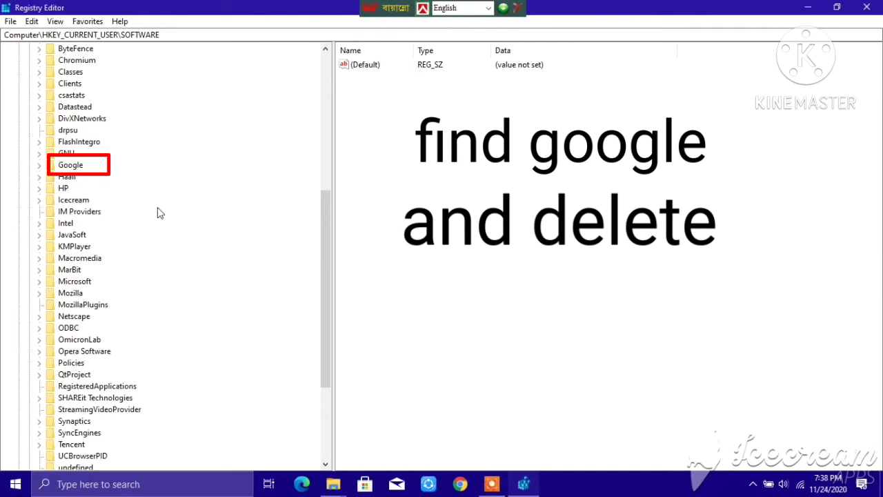
# - Choose Delete on the Google key, then answer No to keep it
pyautogui.click(73, 167)
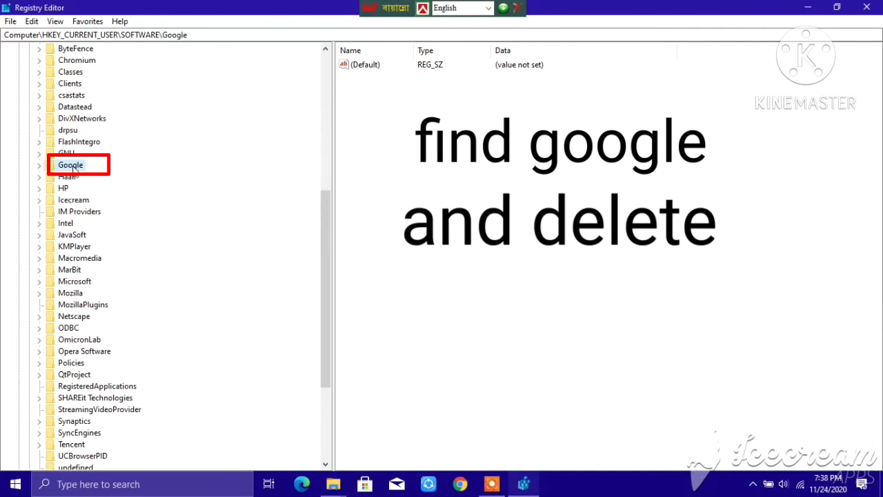
pyautogui.rightClick(74, 167)
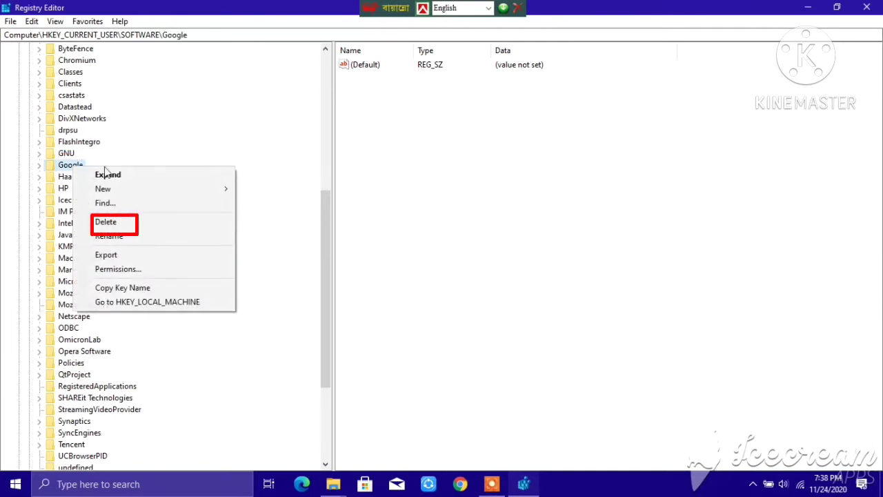
pyautogui.click(110, 223)
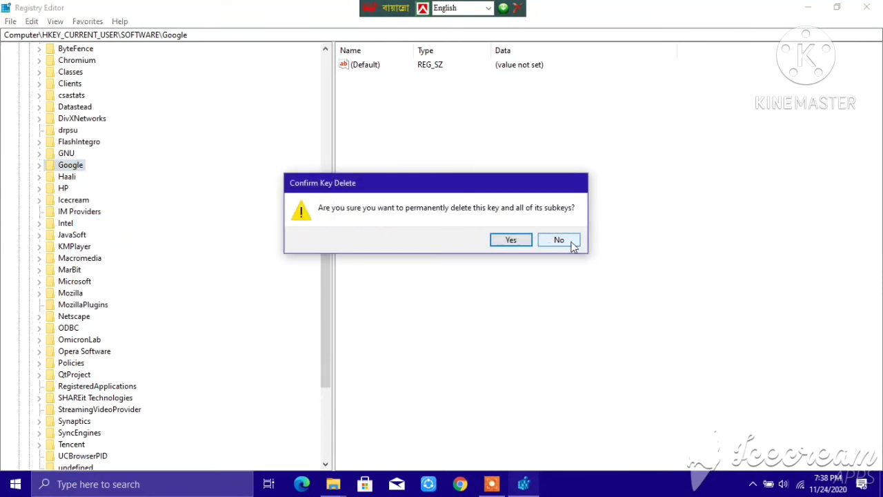
pyautogui.click(572, 242)
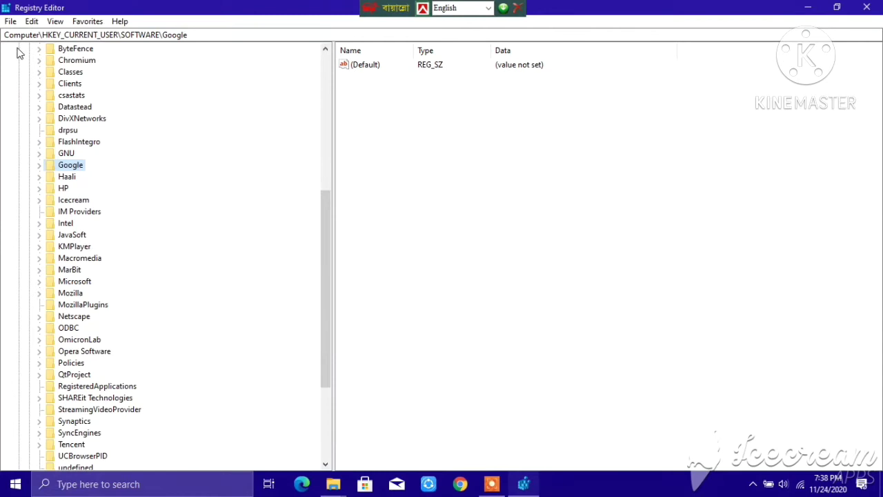
pyautogui.scroll(8, 67, 124)
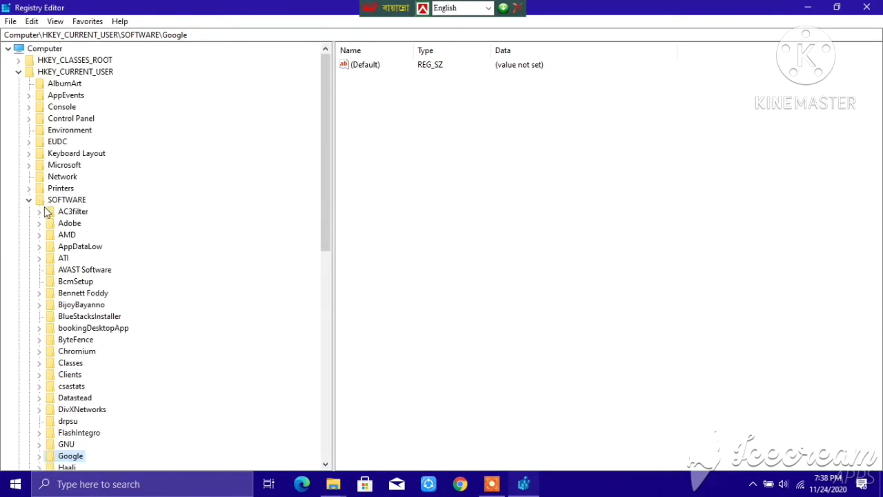
# - Collapse HKEY_CURRENT_USER and bring up the actions for HKEY_LOCAL_MACHINE\SOFTWARE\Google
pyautogui.click(28, 200)
pyautogui.click(18, 72)
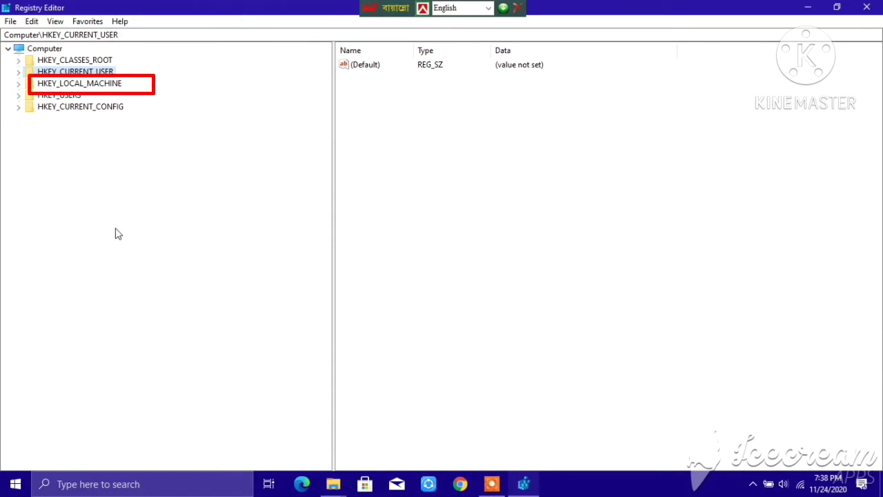
pyautogui.click(19, 84)
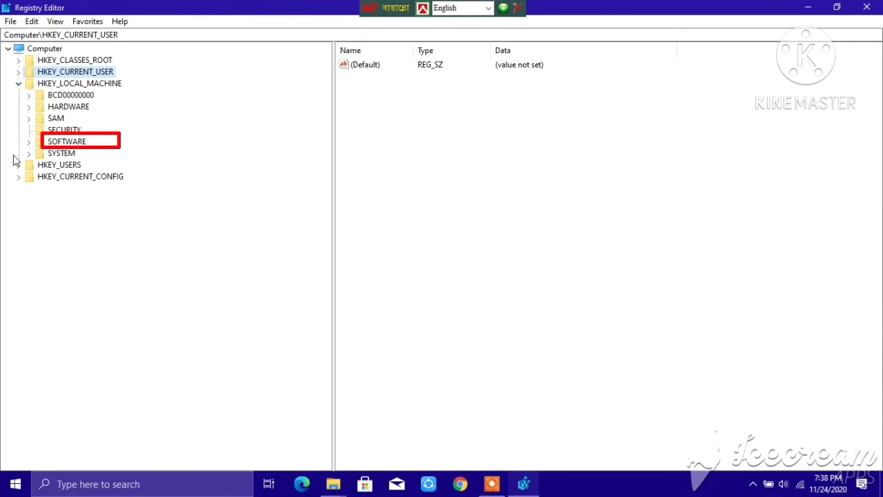
pyautogui.click(30, 142)
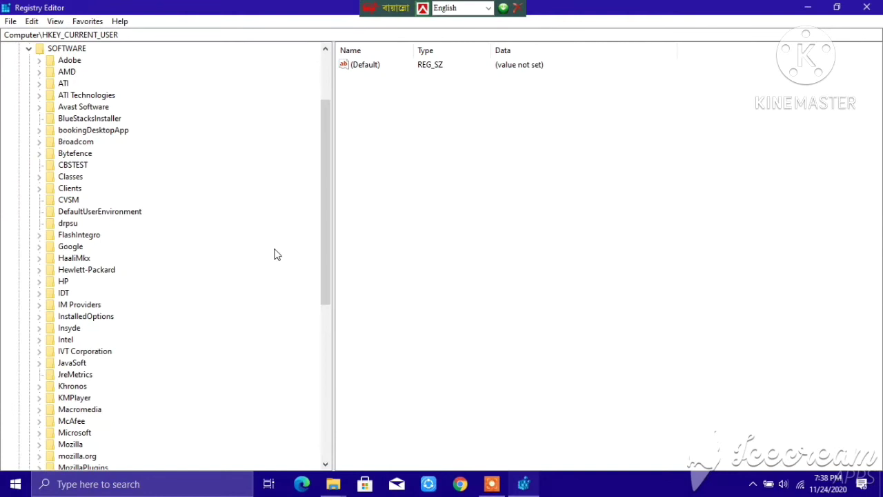
pyautogui.scroll(-2, 274, 255)
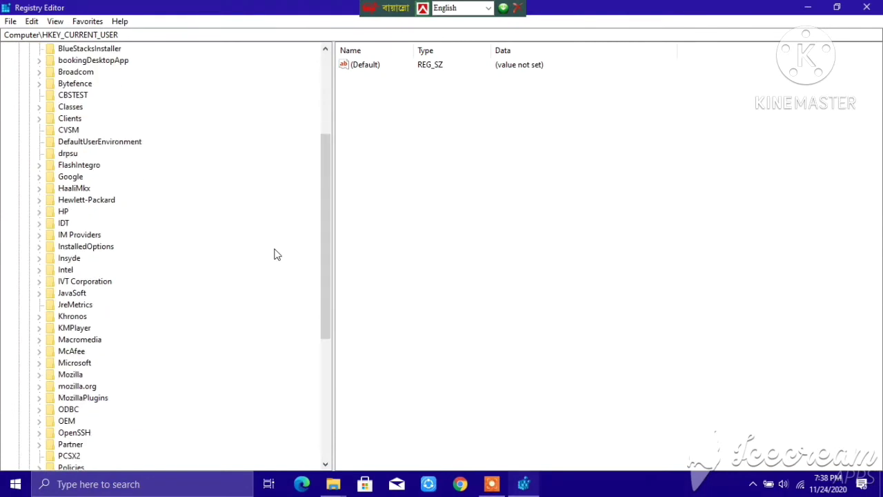
pyautogui.scroll(5, 273, 255)
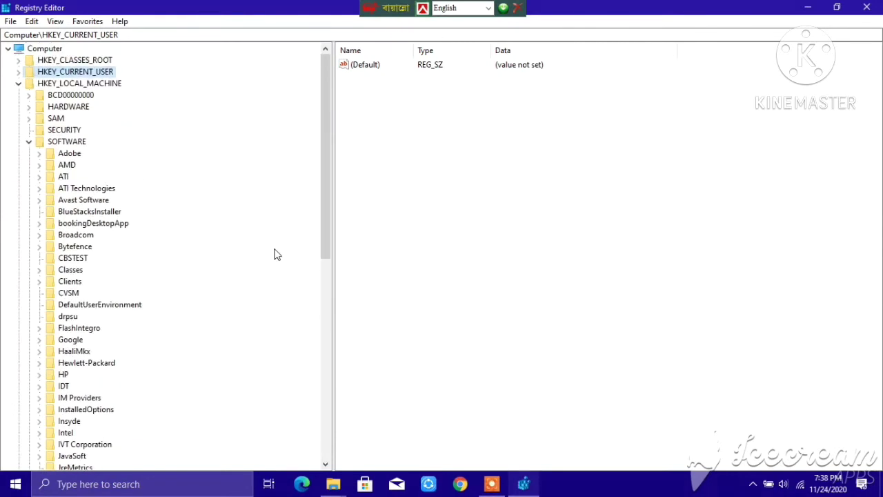
pyautogui.scroll(-3, 274, 254)
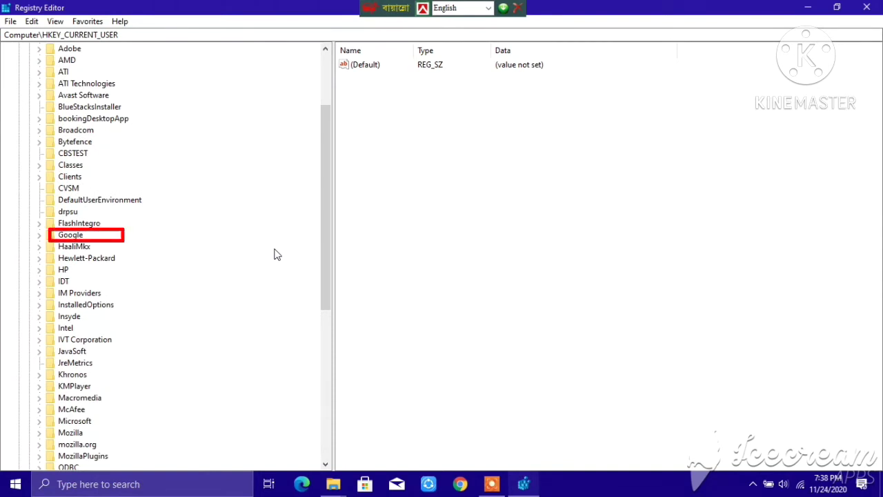
pyautogui.click(52, 237)
pyautogui.rightClick(51, 237)
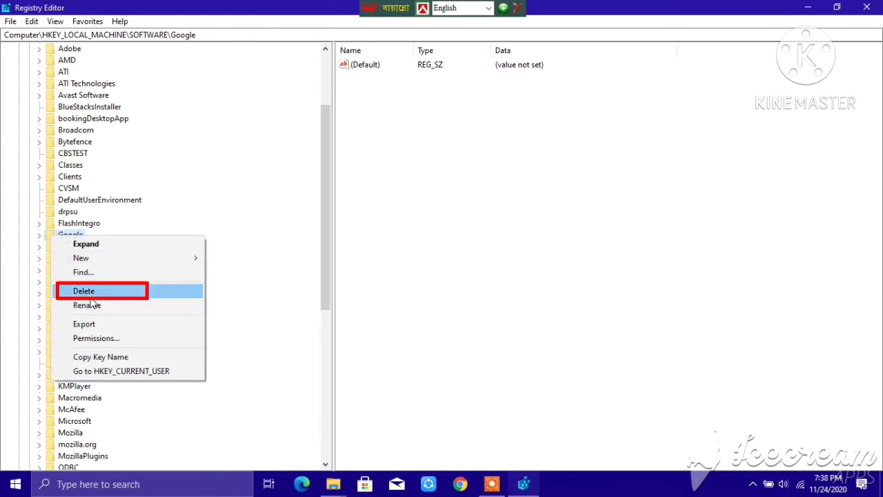
# - Dismiss the menu and collapse SOFTWARE and HKEY_LOCAL_MACHINE back to the root hives
pyautogui.click(347, 230)
pyautogui.scroll(3, 193, 265)
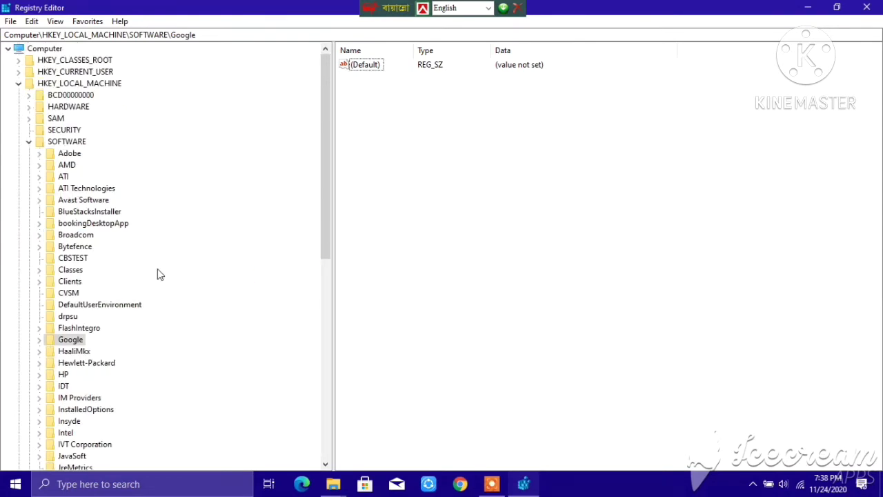
pyautogui.click(28, 141)
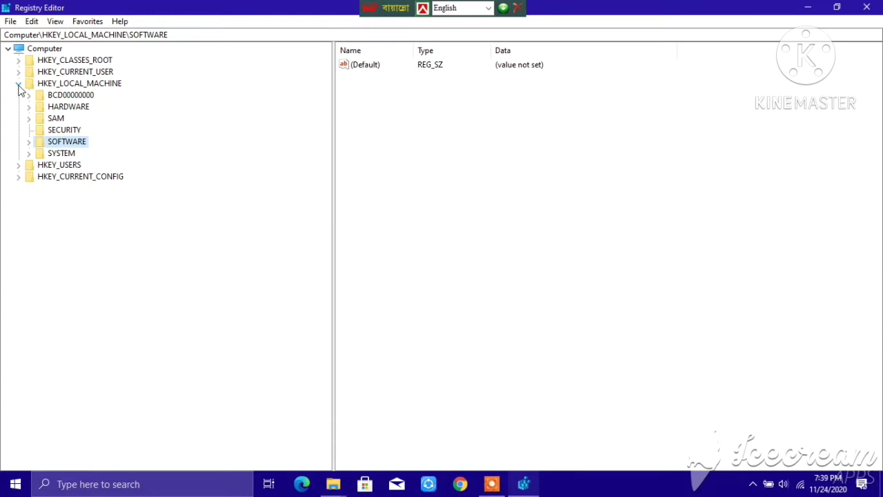
pyautogui.click(19, 83)
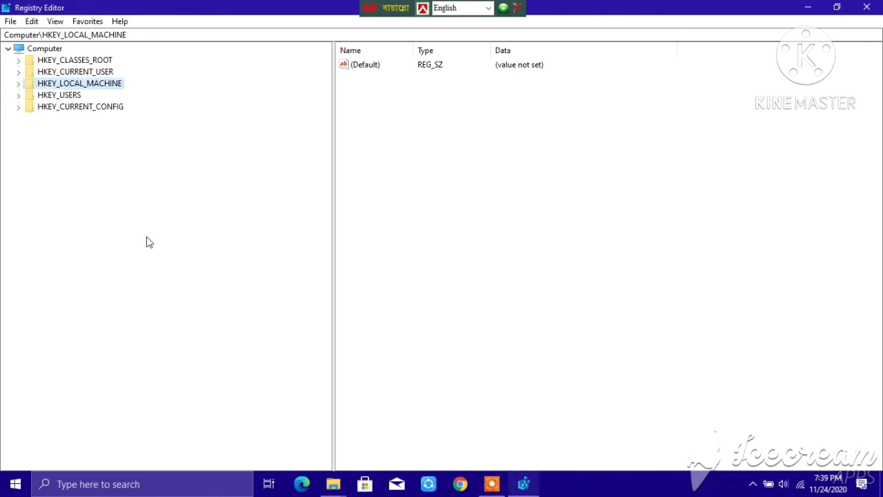
# - Close Registry Editor and refresh the desktop
pyautogui.click(866, 6)
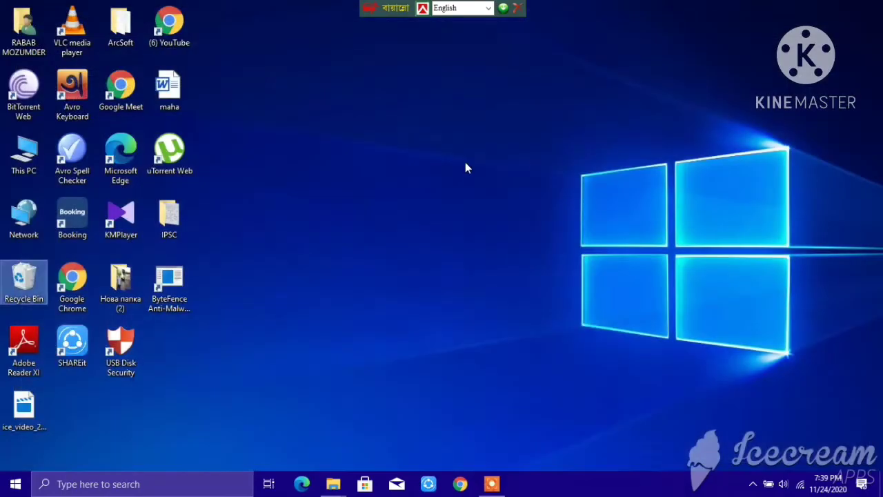
pyautogui.rightClick(466, 168)
pyautogui.click(532, 236)
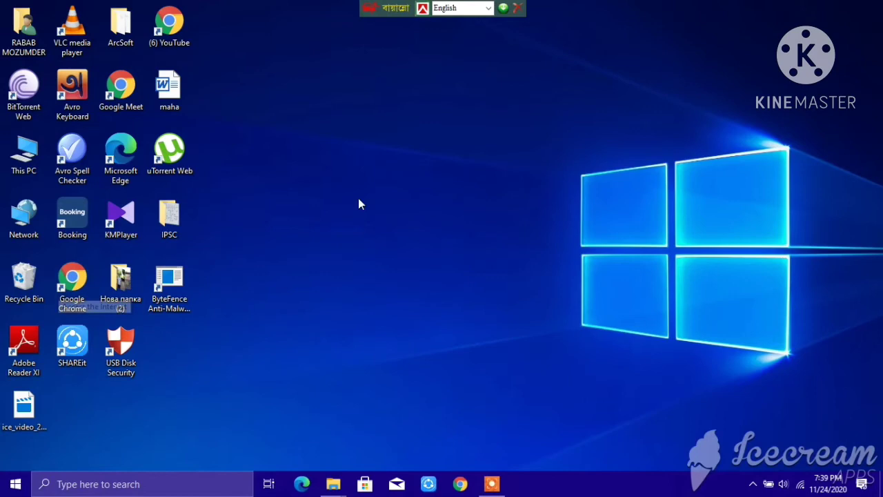
# - Open Run and replace regedit with c:\Program Files from the autocomplete suggestions
pyautogui.click(164, 484)
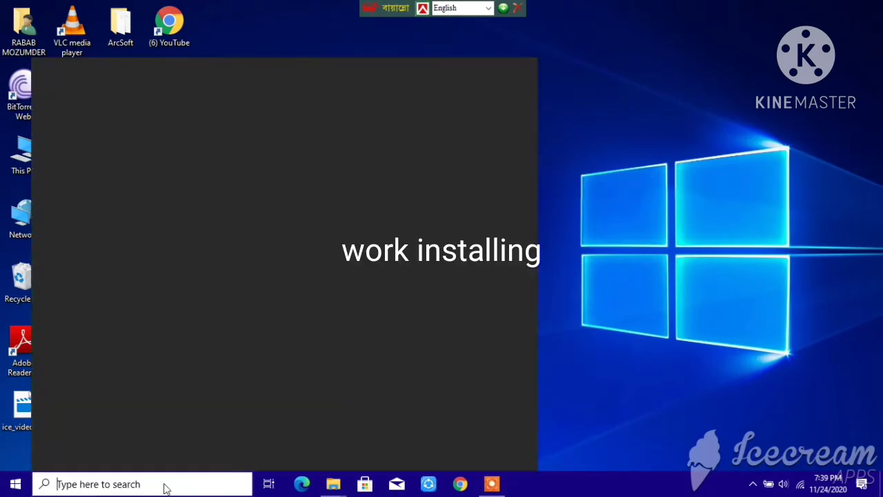
pyautogui.write('run')
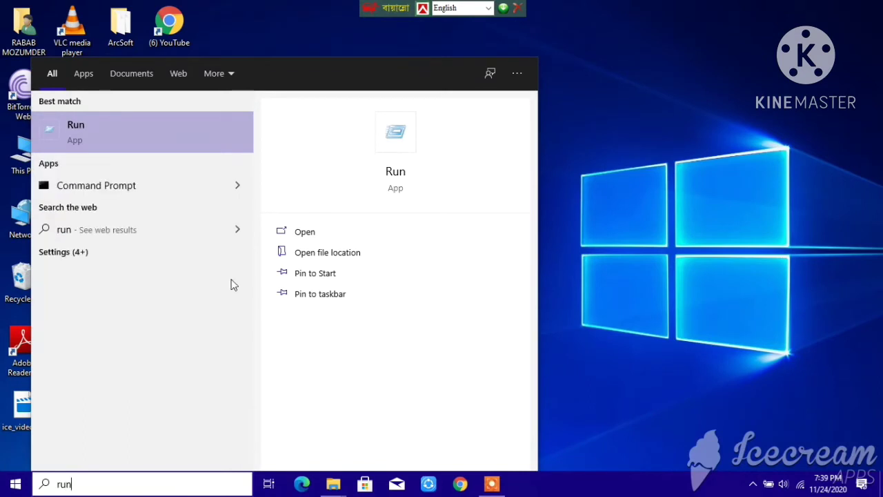
pyautogui.click(312, 232)
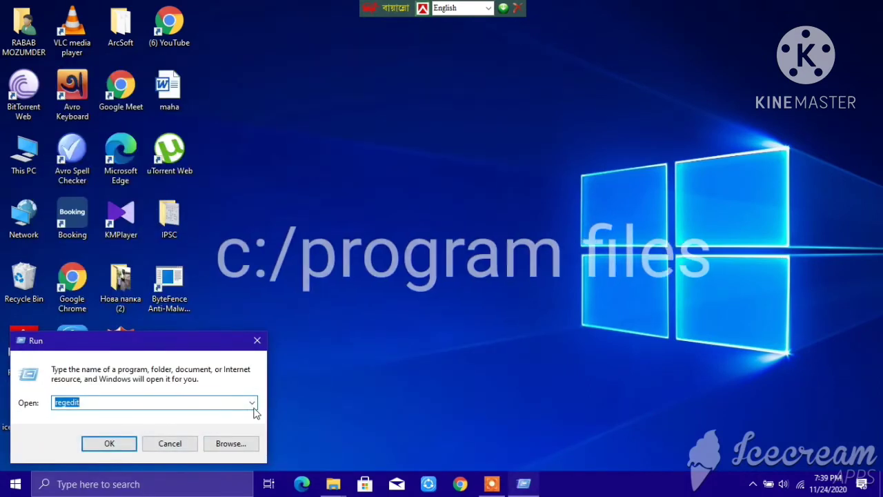
pyautogui.click(216, 406)
pyautogui.press('BackSpace')
pyautogui.press('BackSpace')
pyautogui.press('BackSpace')
pyautogui.press('BackSpace')
pyautogui.press('BackSpace')
pyautogui.press('BackSpace')
pyautogui.press('BackSpace')
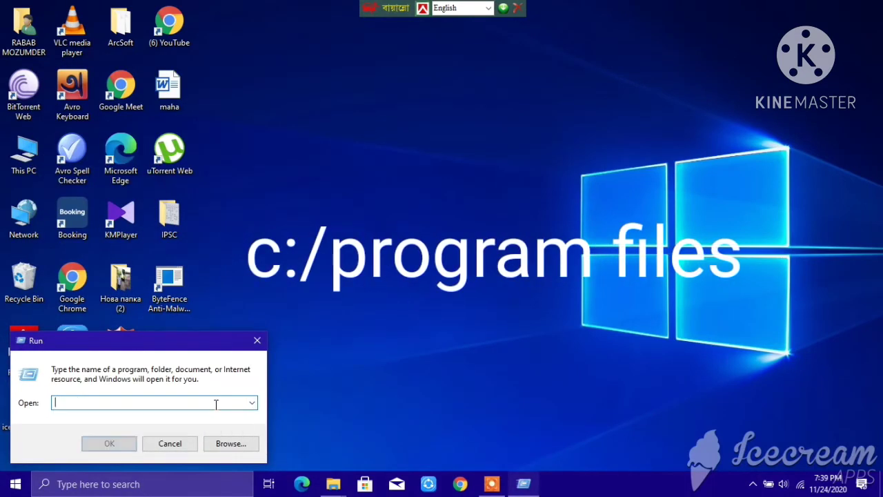
pyautogui.write('c')
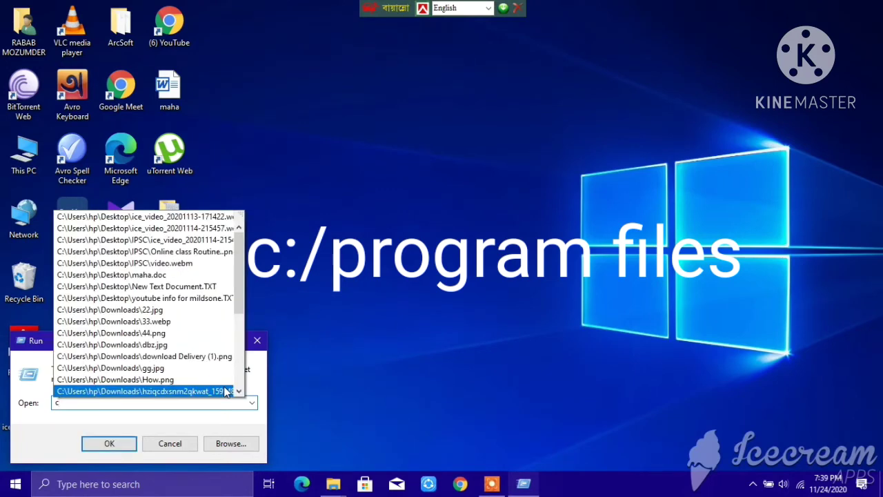
pyautogui.write(':')
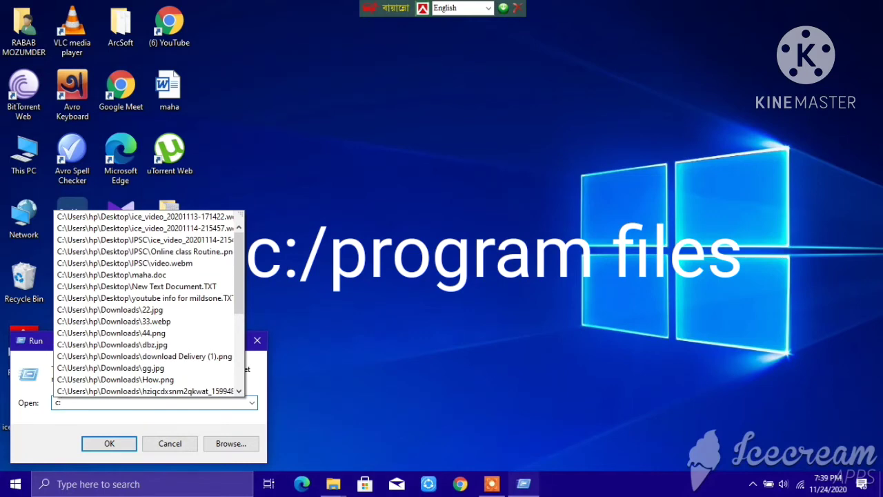
pyautogui.write('\\')
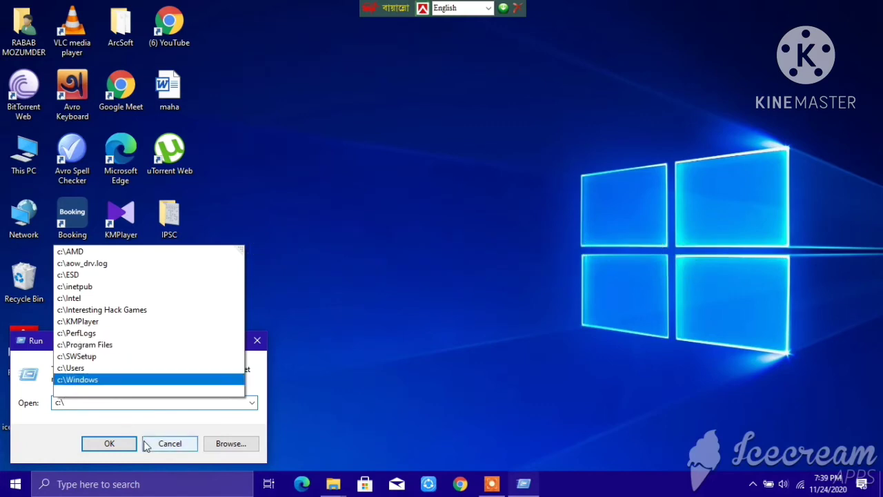
pyautogui.click(86, 344)
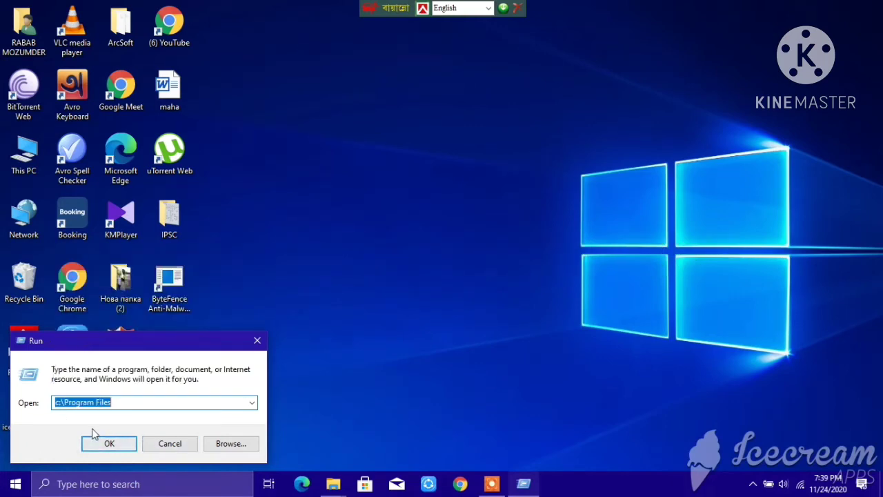
# - Open C:\Program Files and bring up the Google folder's actions, then dismiss them
pyautogui.click(109, 444)
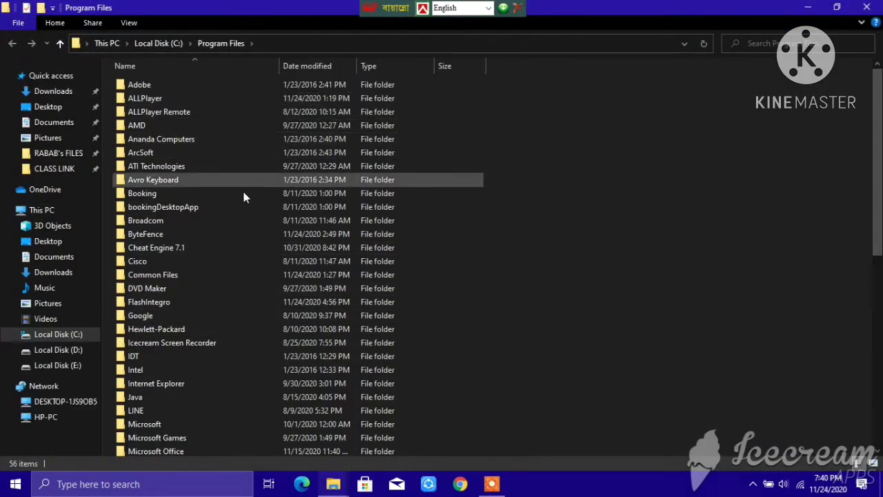
pyautogui.scroll(-4, 279, 190)
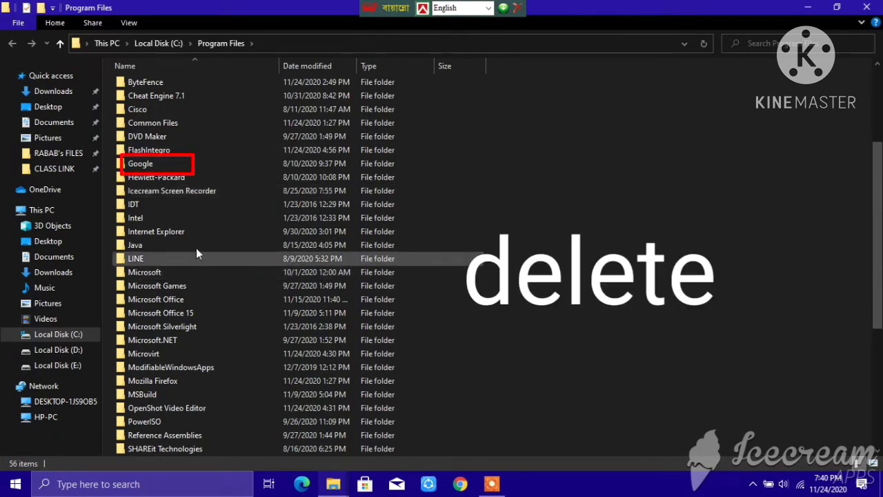
pyautogui.click(145, 167)
pyautogui.rightClick(145, 167)
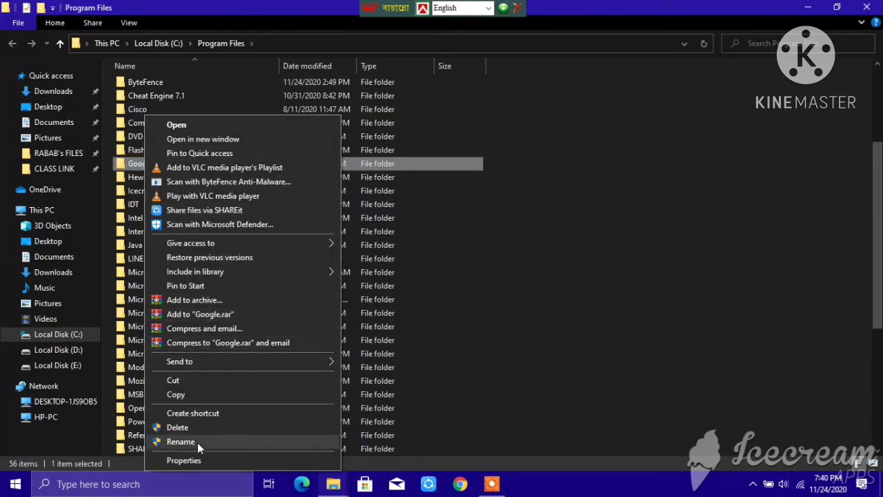
pyautogui.click(563, 142)
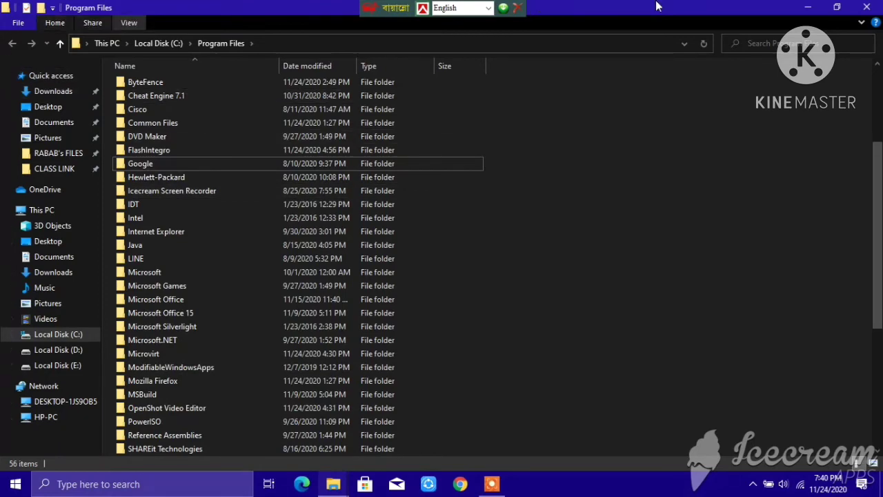
# - Close the Program Files window and refresh the desktop
pyautogui.click(867, 8)
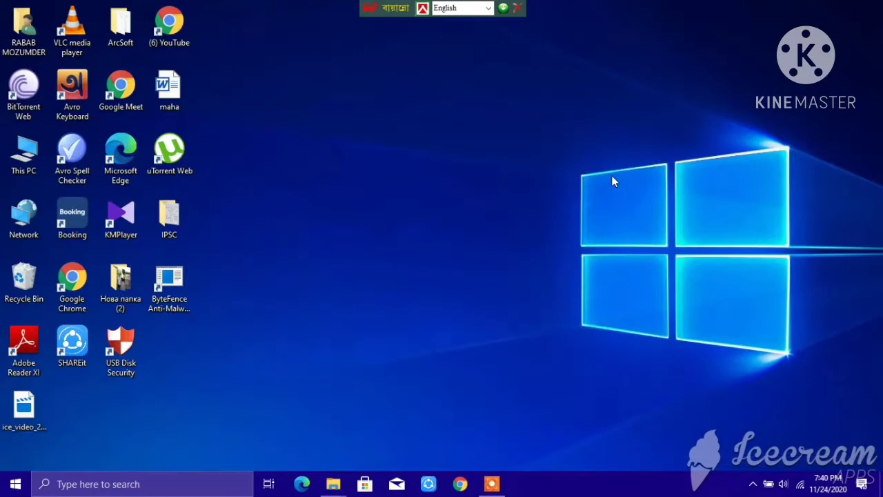
pyautogui.rightClick(418, 187)
pyautogui.click(487, 259)
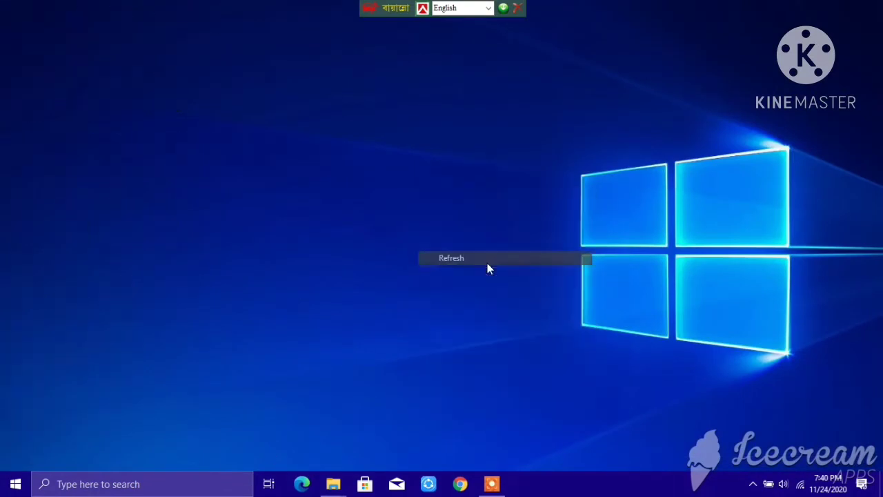
# - Run %localappdata% from the Run dialog to open AppData\Local
pyautogui.click(180, 476)
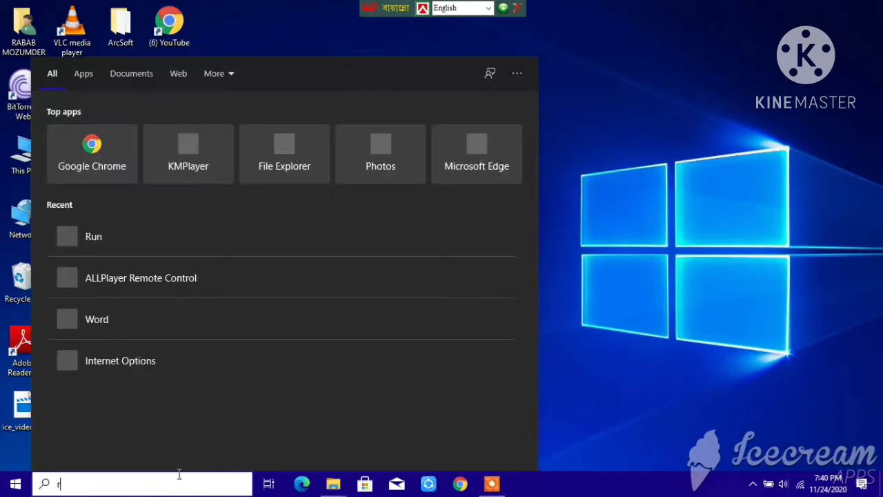
pyautogui.write('run')
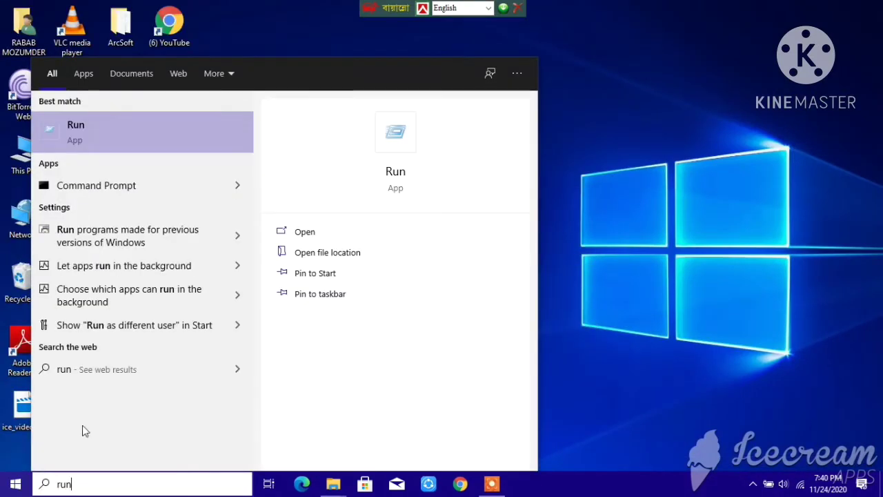
pyautogui.click(347, 244)
pyautogui.press('BackSpace')
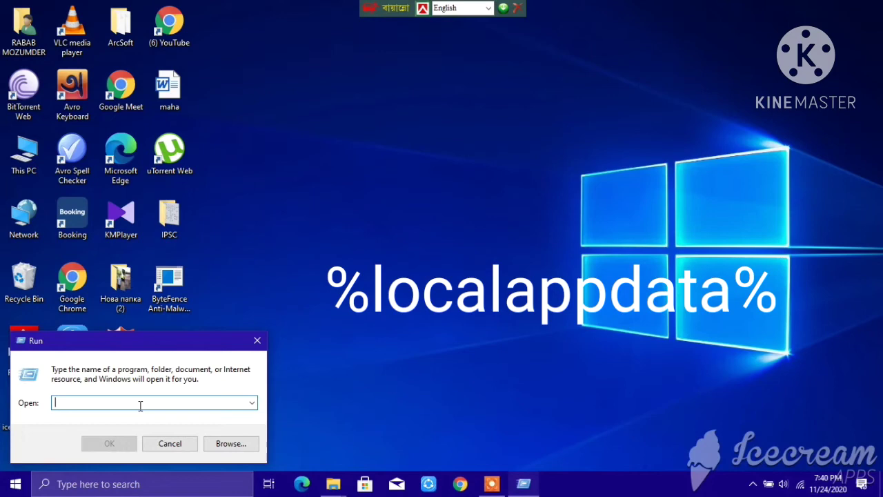
pyautogui.write('%')
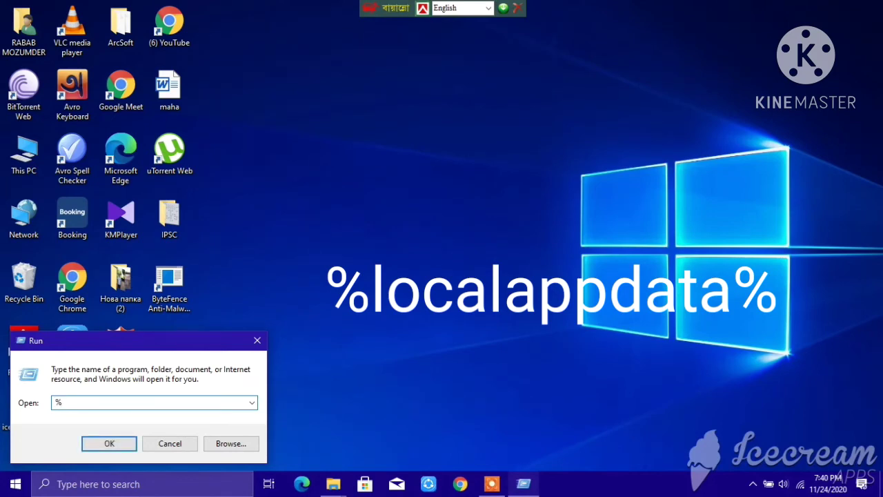
pyautogui.write('localappdata')
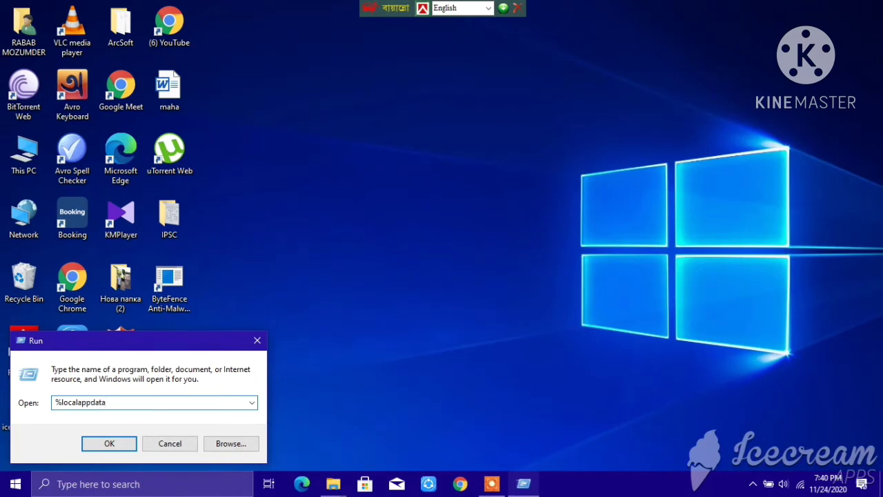
pyautogui.write('%')
pyautogui.click(110, 446)
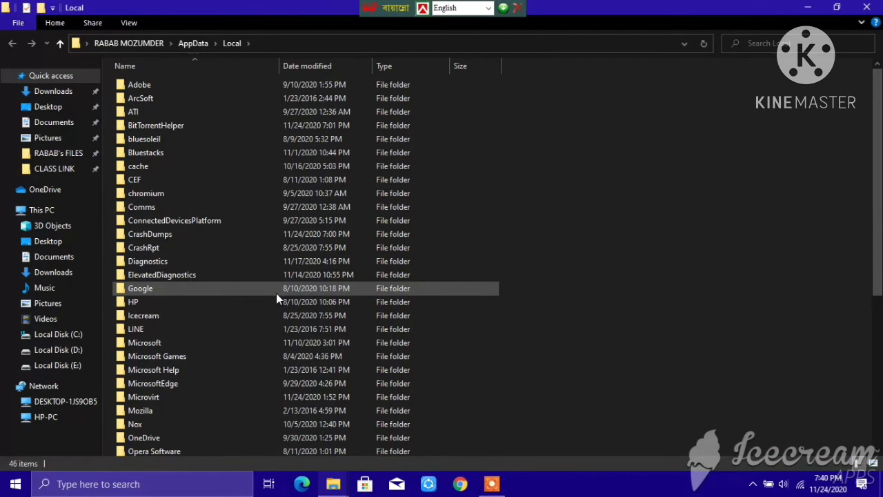
# - Select the Google folder in AppData\Local and bring up its actions
pyautogui.scroll(-3, 153, 292)
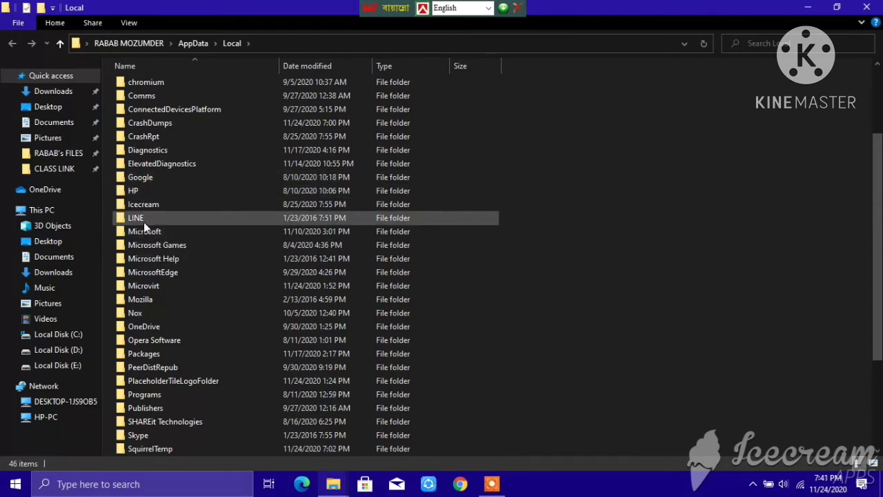
pyautogui.click(151, 178)
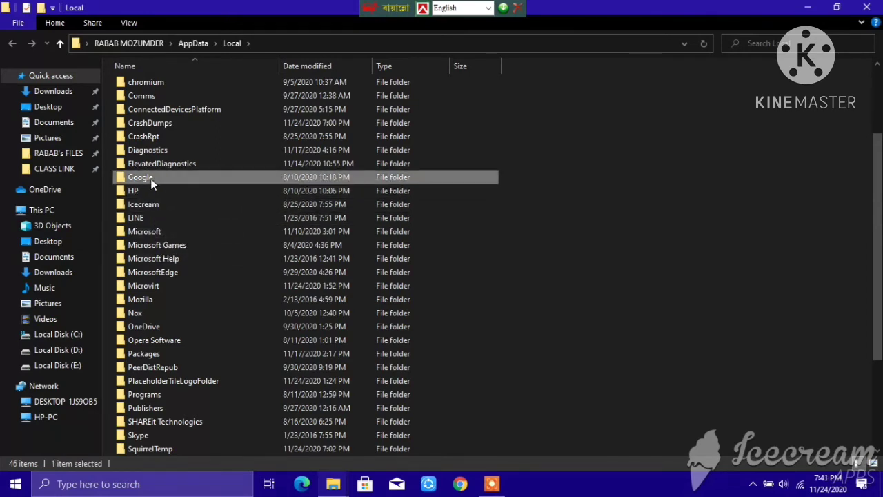
pyautogui.rightClick(151, 180)
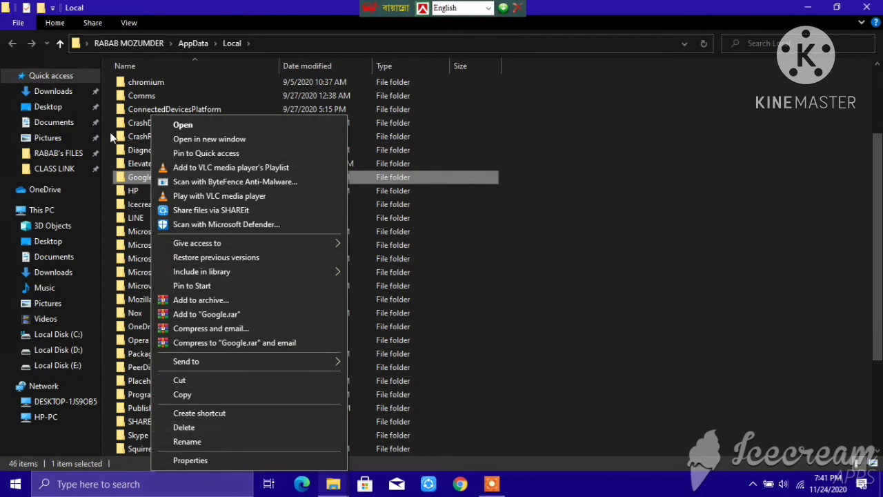
pyautogui.click(868, 7)
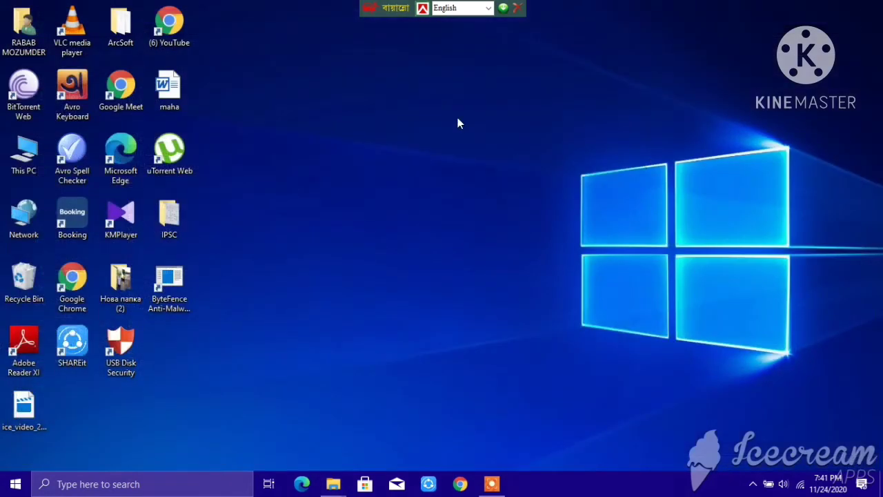
pyautogui.rightClick(458, 118)
pyautogui.click(517, 190)
pyautogui.rightClick(406, 147)
pyautogui.click(457, 218)
pyautogui.rightClick(347, 138)
pyautogui.click(412, 211)
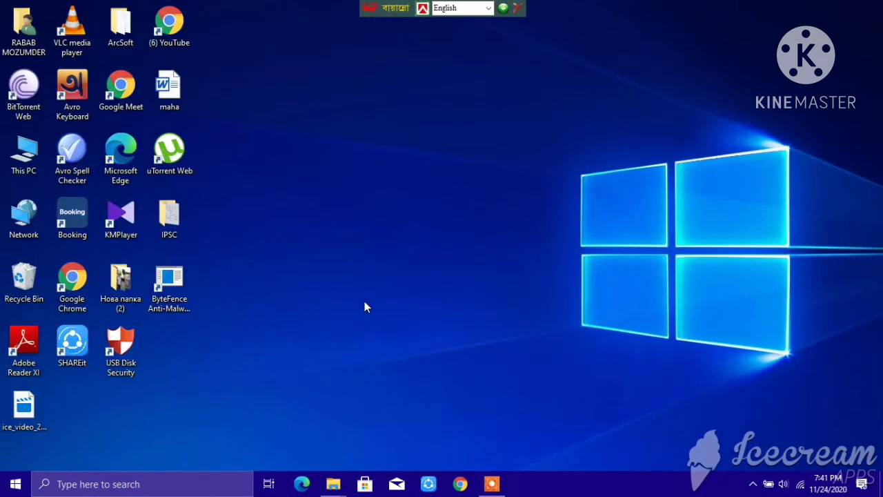